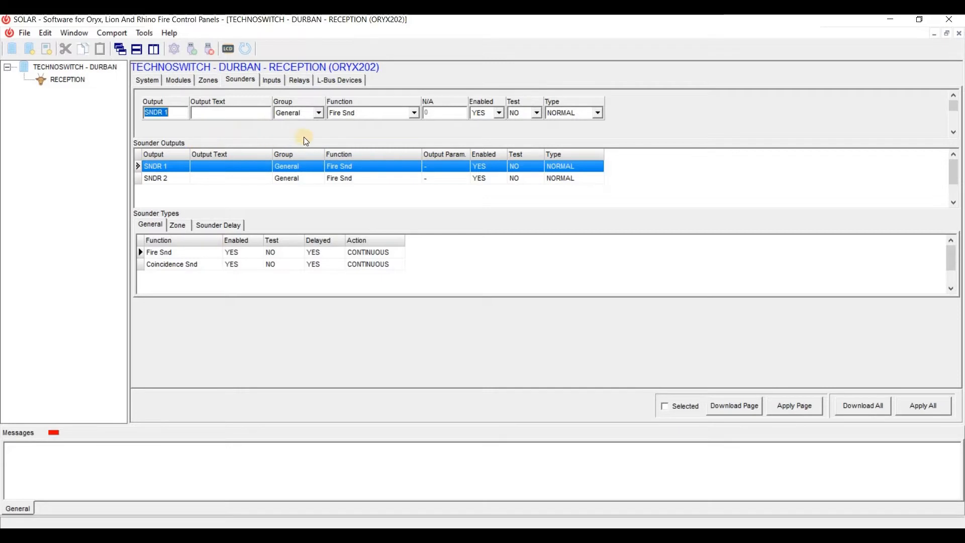
# Review the settings of sounder outputs SNDR 1 and SNDR 2, their general sounder functions and the sounder delay.
pyautogui.click(161, 177)
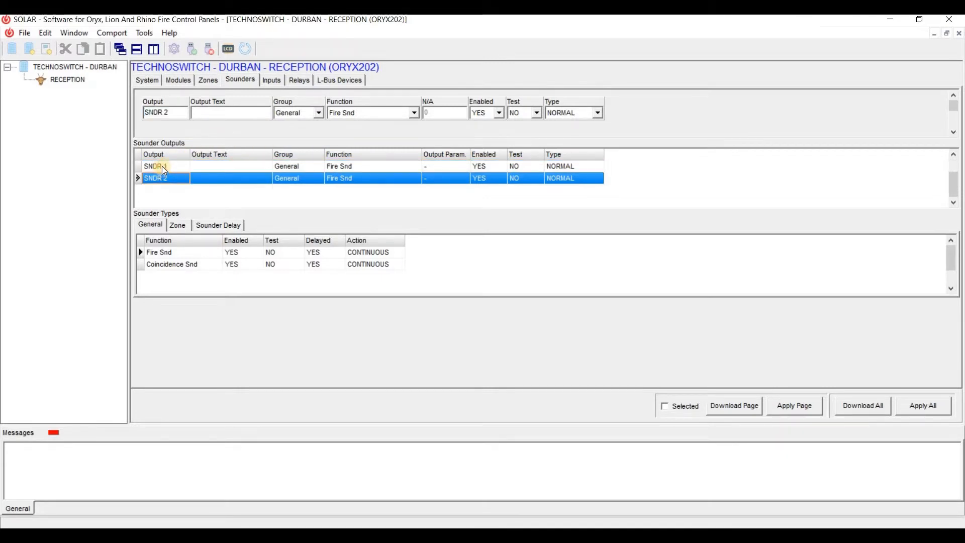
pyautogui.click(162, 165)
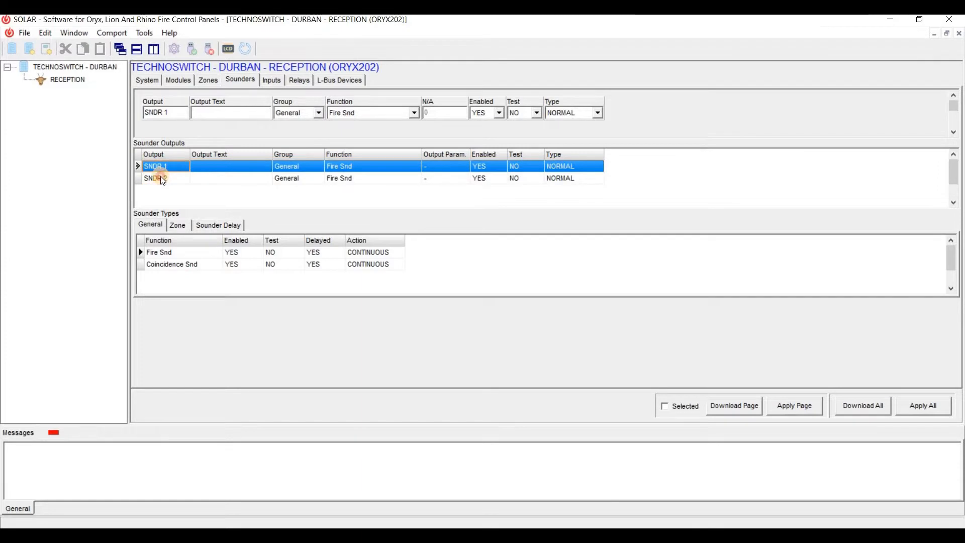
pyautogui.click(161, 176)
pyautogui.click(161, 167)
pyautogui.click(160, 175)
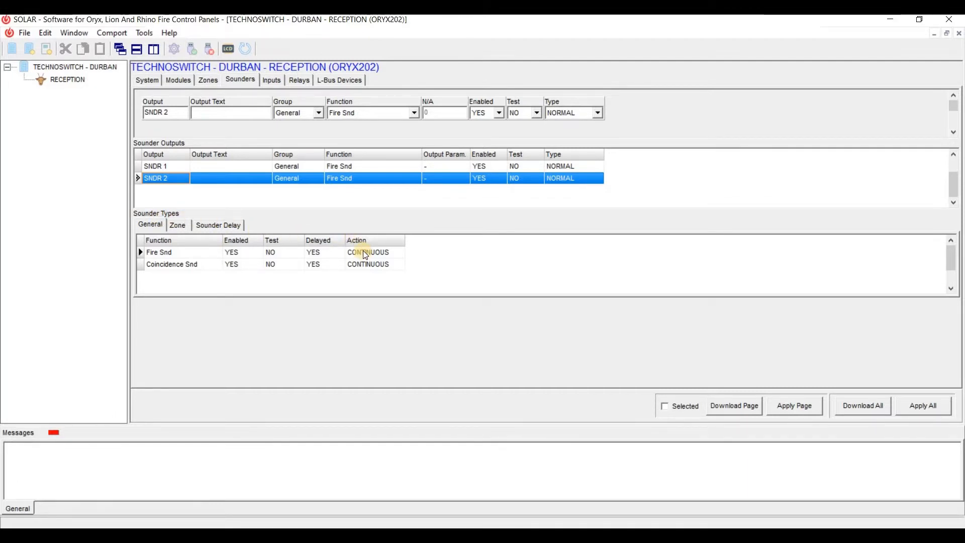
pyautogui.click(234, 225)
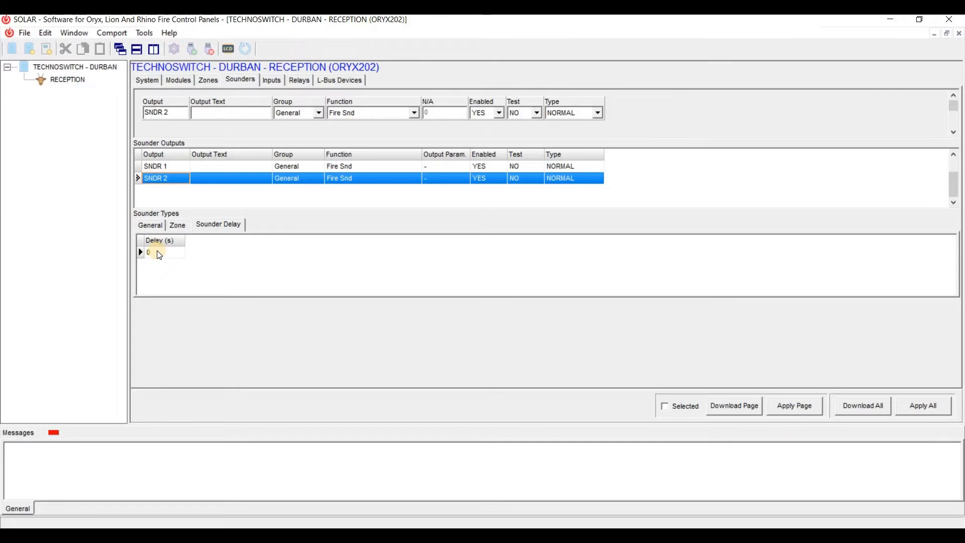
pyautogui.click(158, 226)
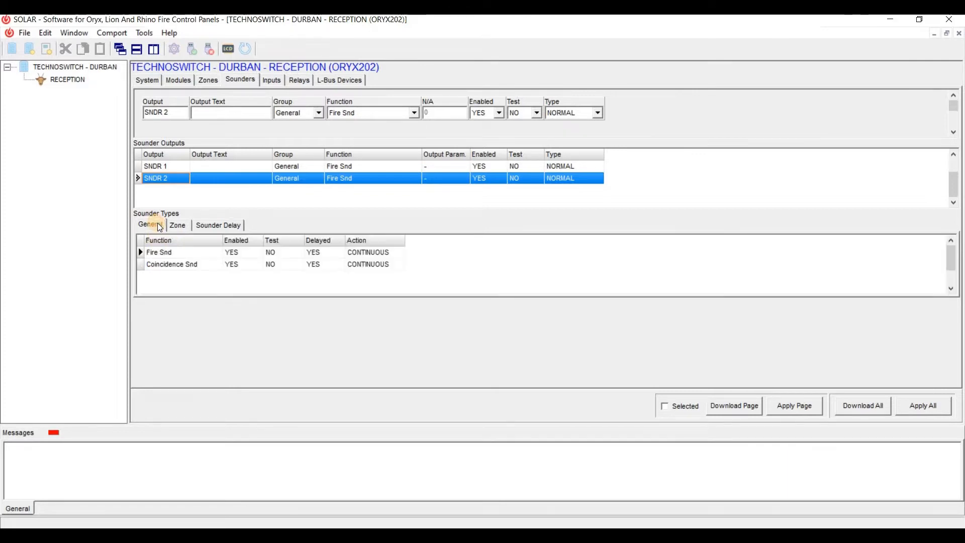
# Set the output text of SNDR 1 to PANEL and its type to NORMAL.
pyautogui.click(170, 163)
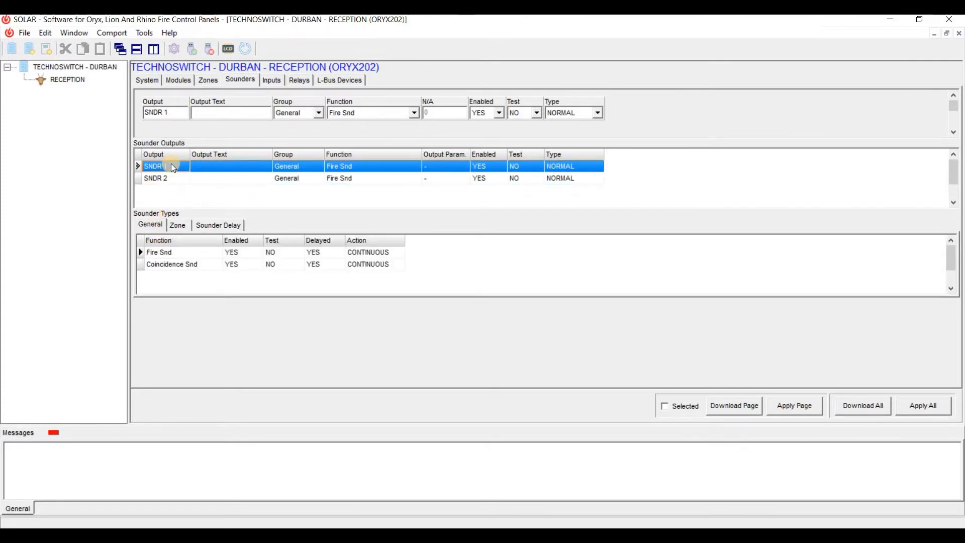
pyautogui.click(211, 114)
pyautogui.write('PA')
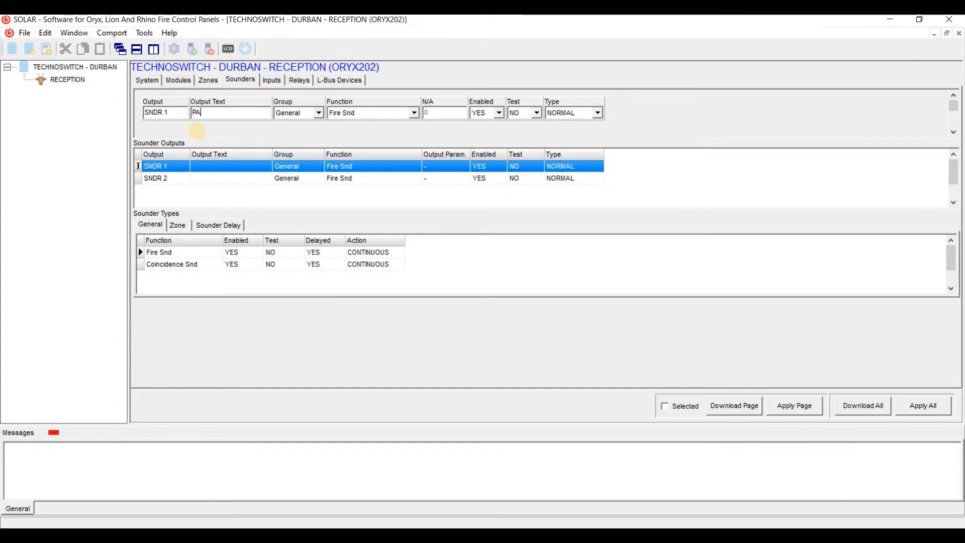
pyautogui.write('NEL')
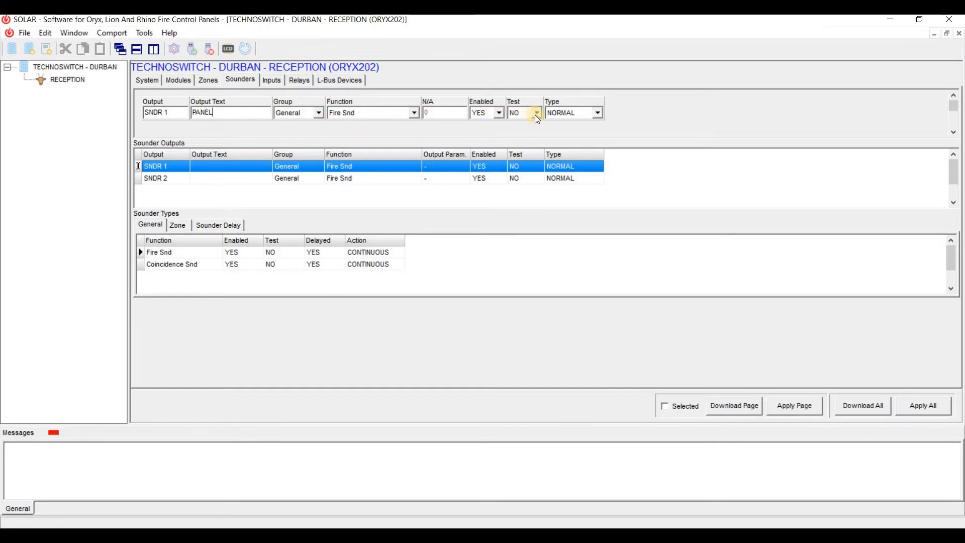
pyautogui.click(598, 111)
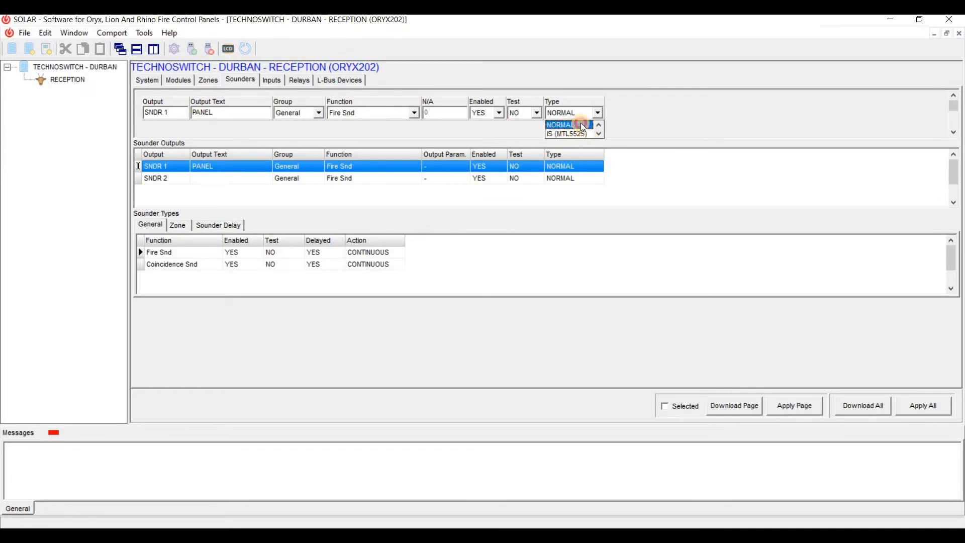
pyautogui.click(581, 125)
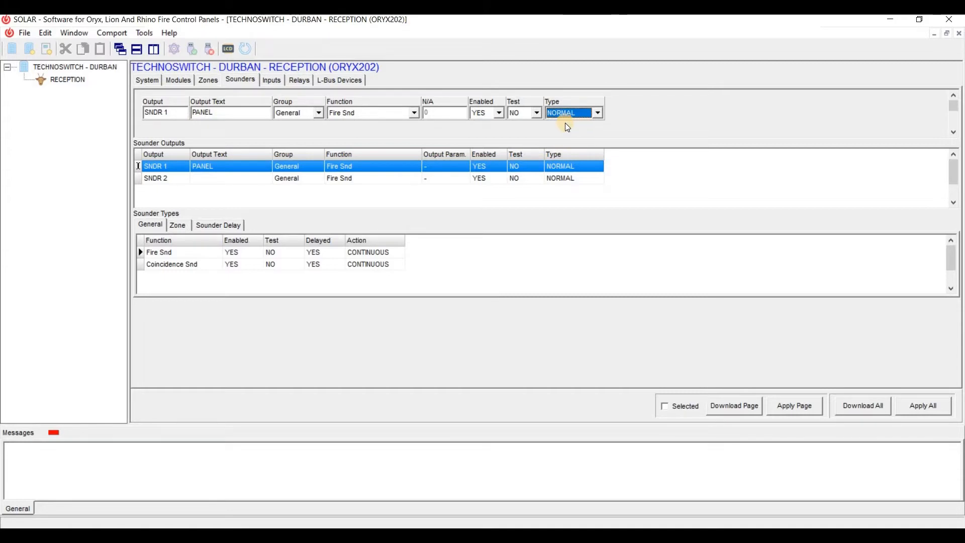
# Set the output text of SNDR 2 to MAIN LINE and its function to Coincidence Snd.
pyautogui.click(176, 180)
pyautogui.click(205, 113)
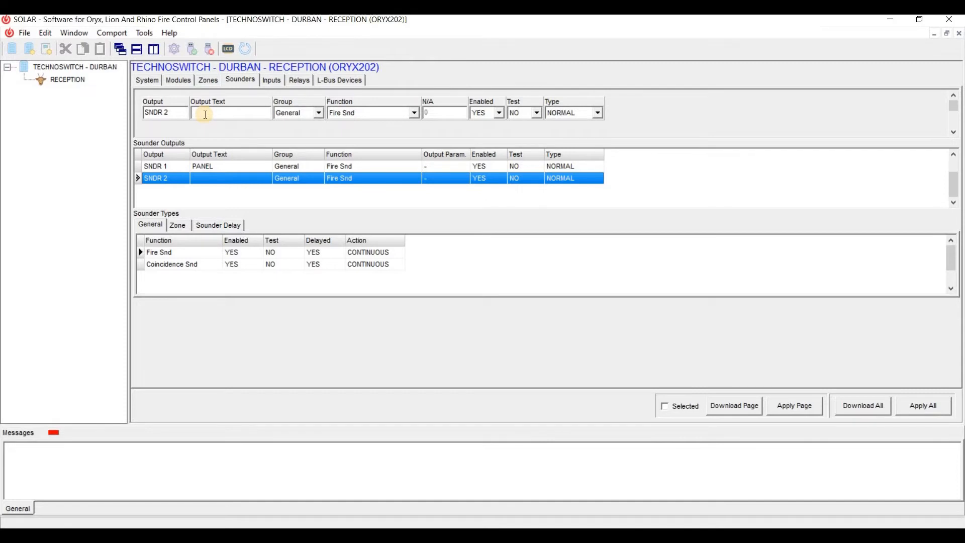
pyautogui.write('MAIN LINE')
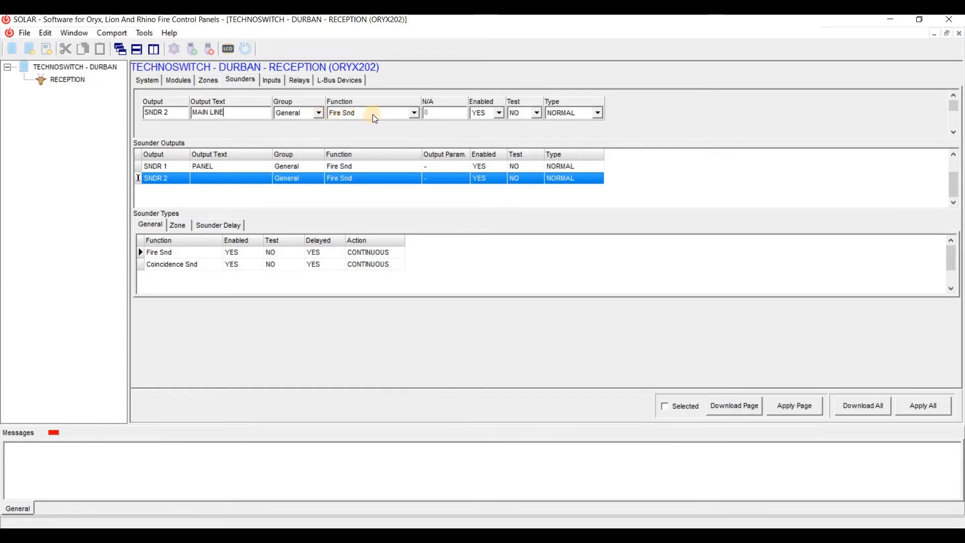
pyautogui.click(413, 115)
pyautogui.click(392, 134)
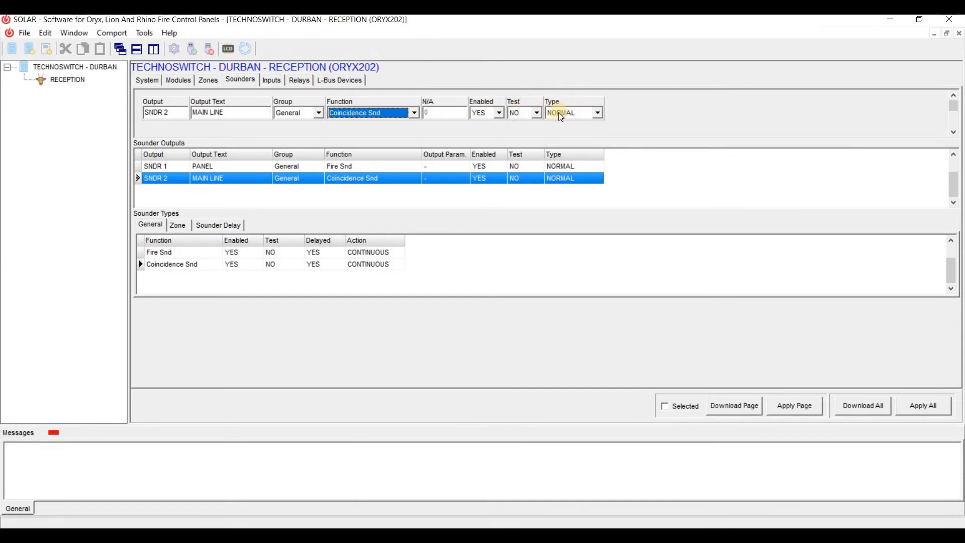
# Set the action of the general Fire Snd sounder function to PULSE.
pyautogui.click(368, 253)
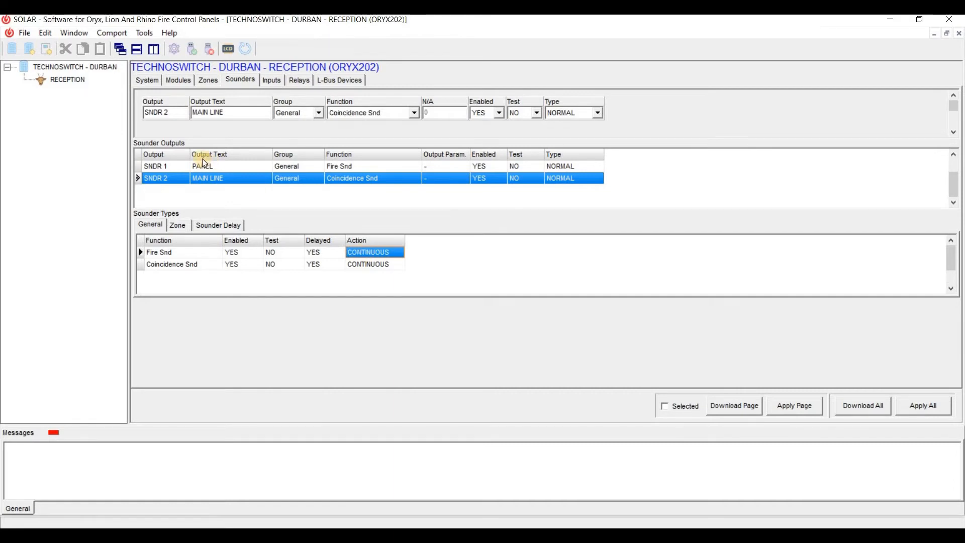
pyautogui.click(148, 165)
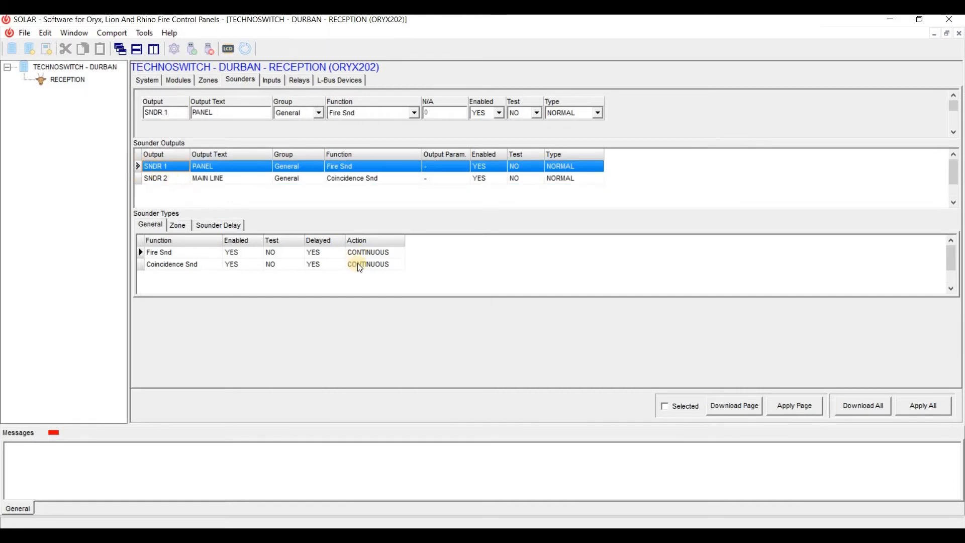
pyautogui.click(363, 254)
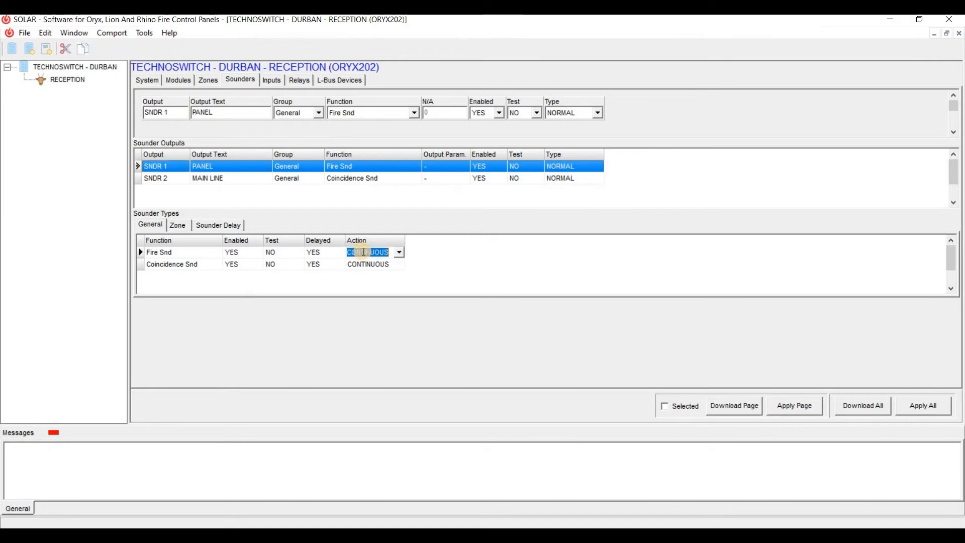
pyautogui.click(397, 253)
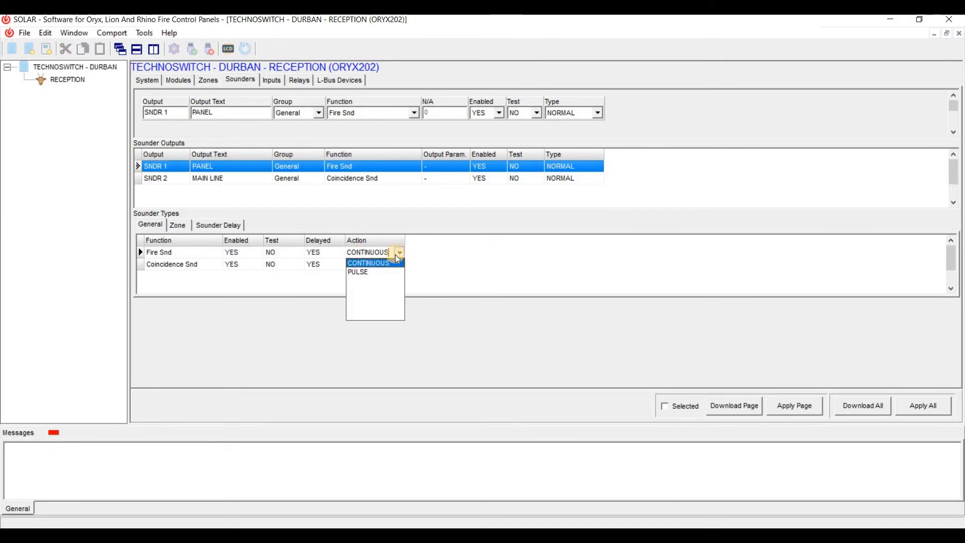
pyautogui.click(378, 274)
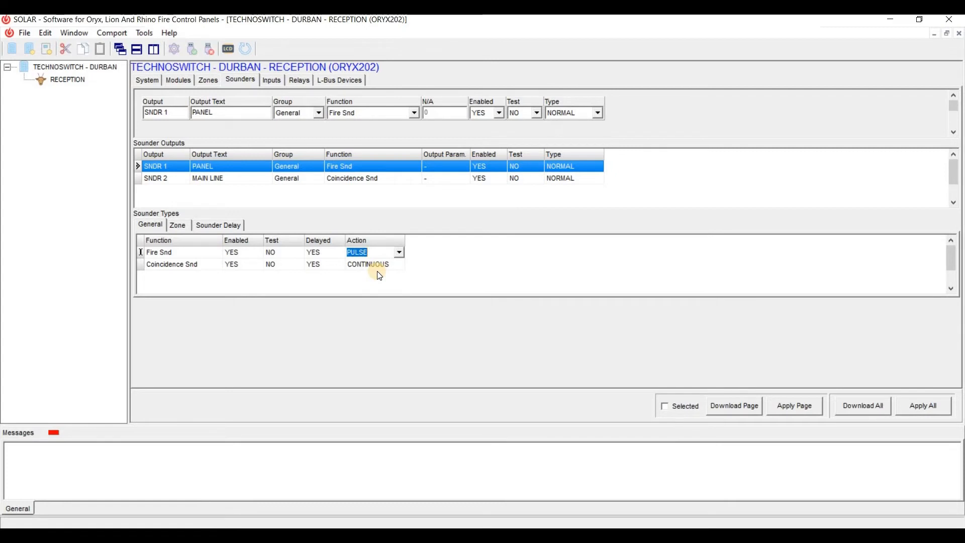
pyautogui.click(160, 171)
pyautogui.click(161, 179)
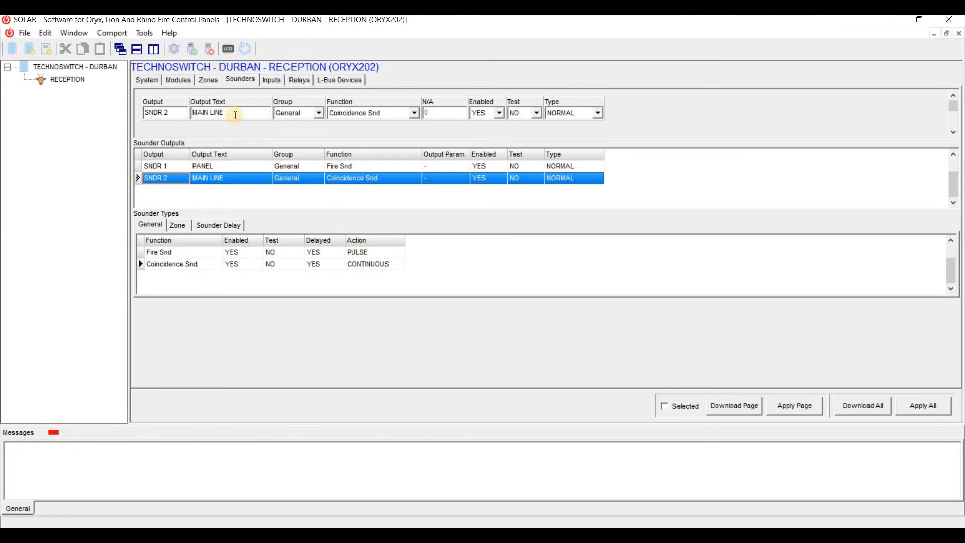
# Replace the output texts with GROUND FLOOR for SNDR 1 and FIRST FLOOR for SNDR 2.
pyautogui.click(166, 166)
pyautogui.doubleClick(204, 112)
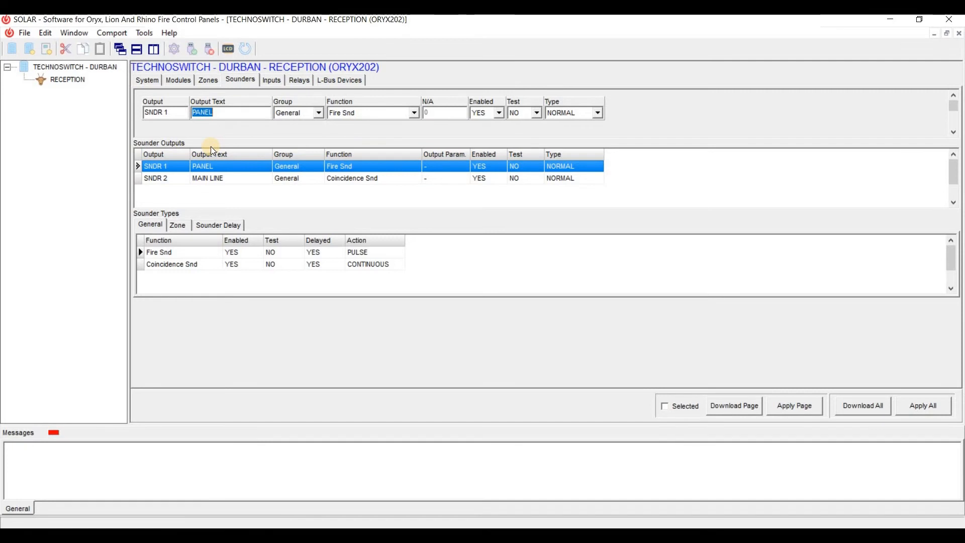
pyautogui.write('GR')
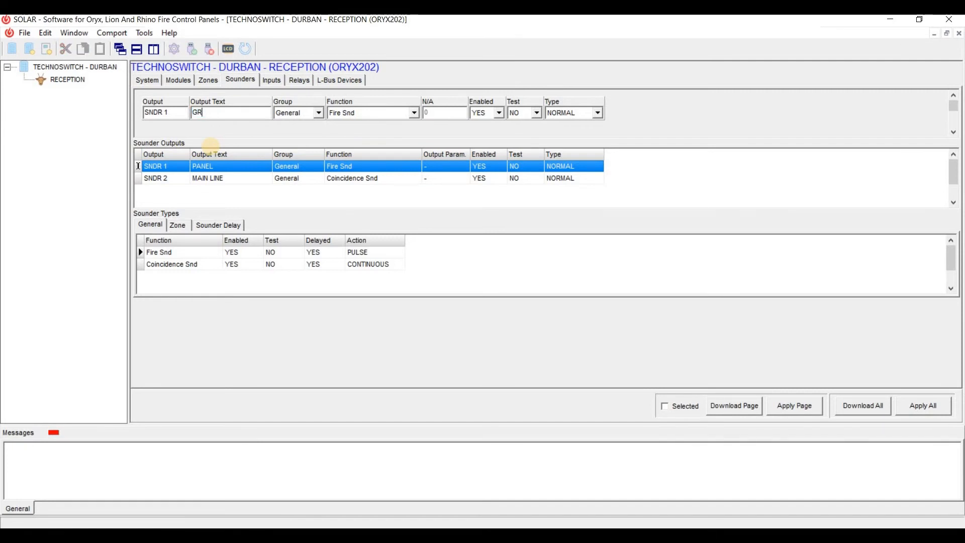
pyautogui.write('OUND FLOOR')
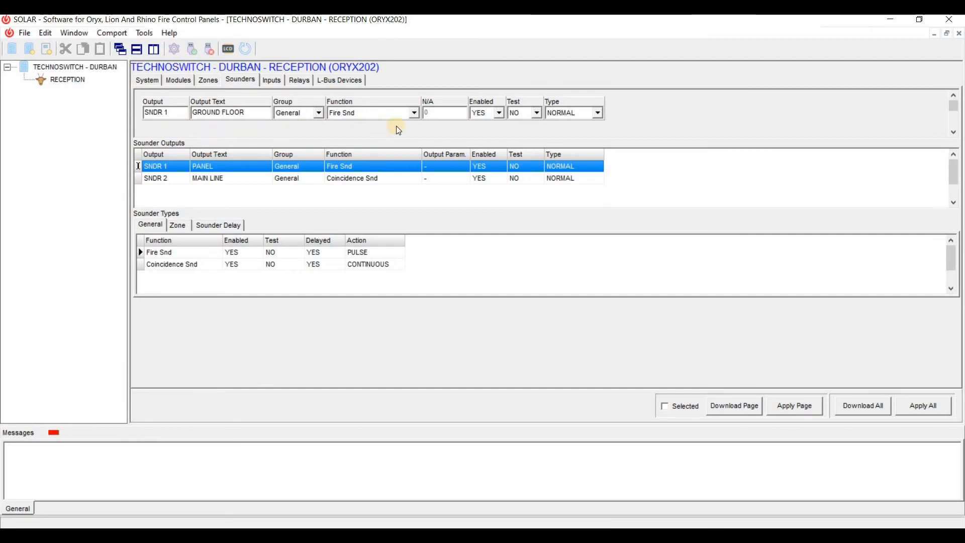
pyautogui.click(183, 179)
pyautogui.moveTo(235, 120); pyautogui.dragTo(191, 112)
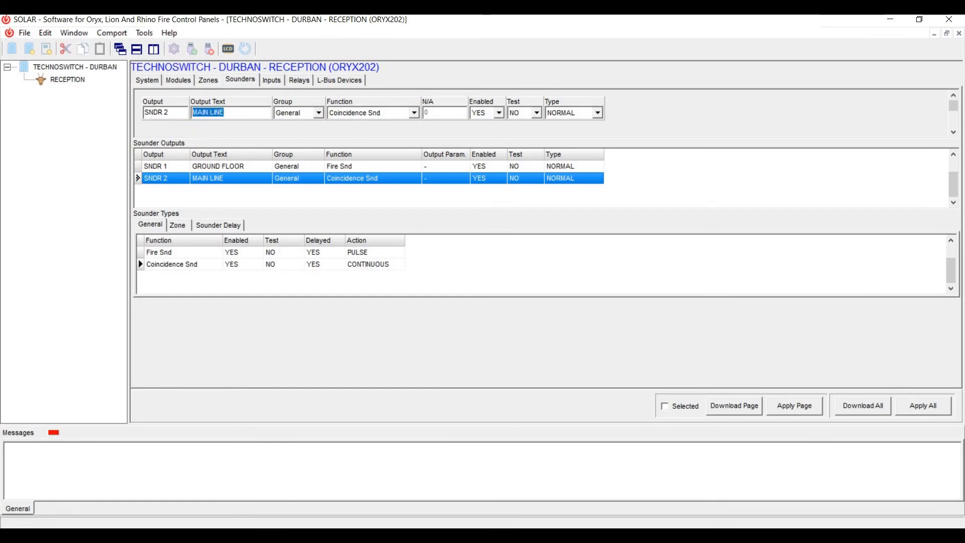
pyautogui.write('FIRST')
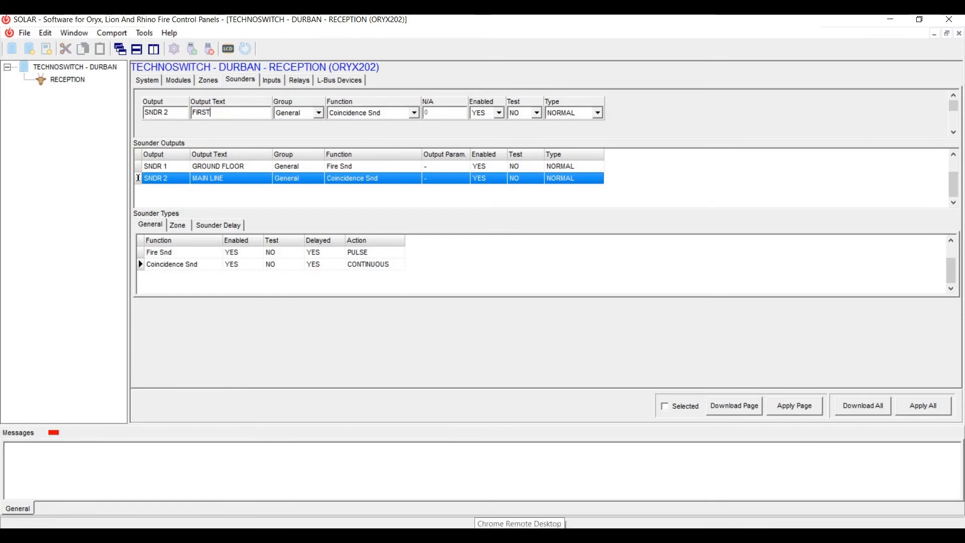
pyautogui.write(' FLOOR')
# Assign the GROUND FLOOR sounder output to the Zone group.
pyautogui.click(199, 168)
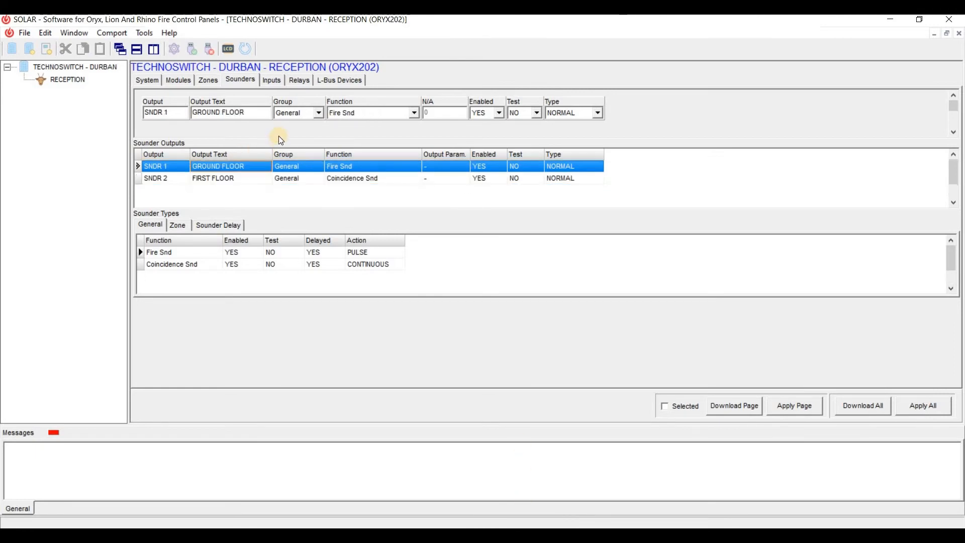
pyautogui.click(319, 113)
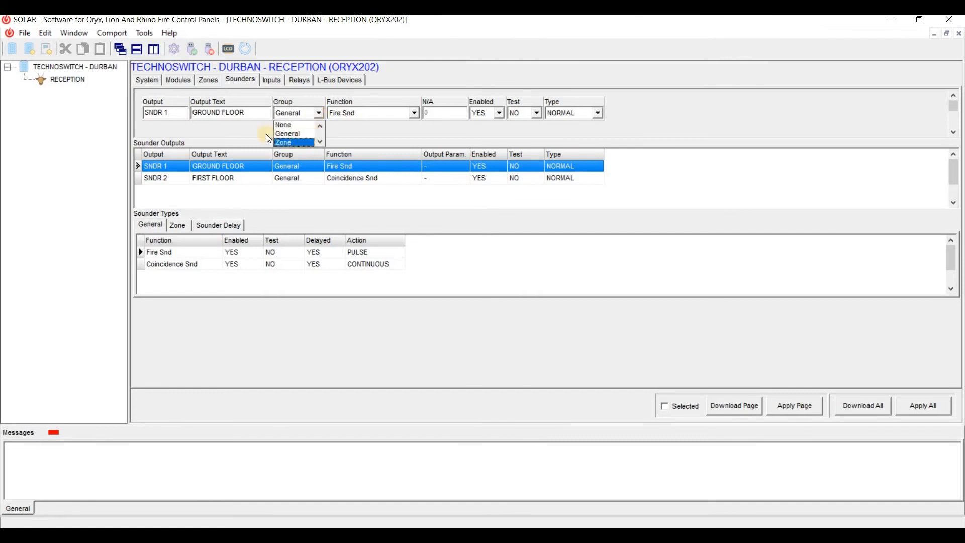
pyautogui.click(289, 142)
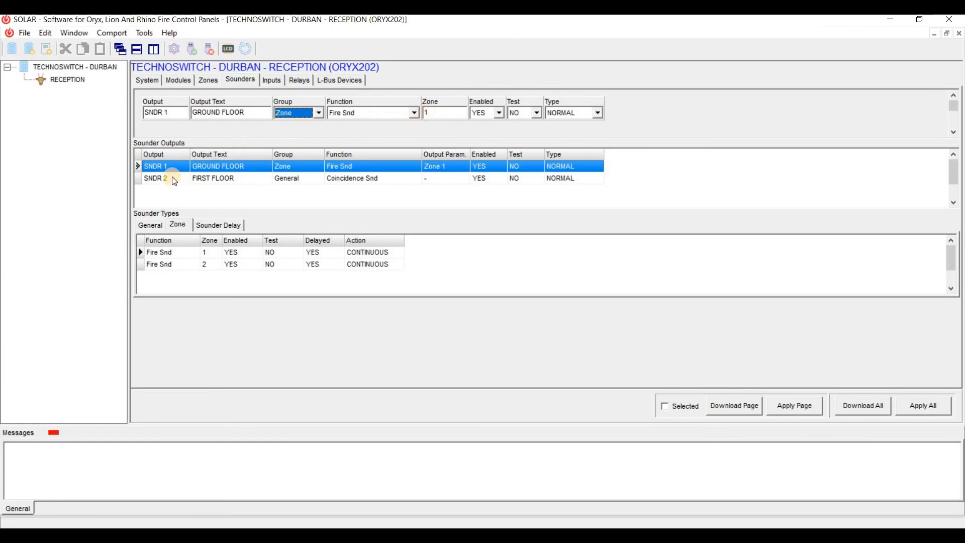
# Assign the FIRST FLOOR sounder output to the Zone group with zone 2.
pyautogui.click(187, 178)
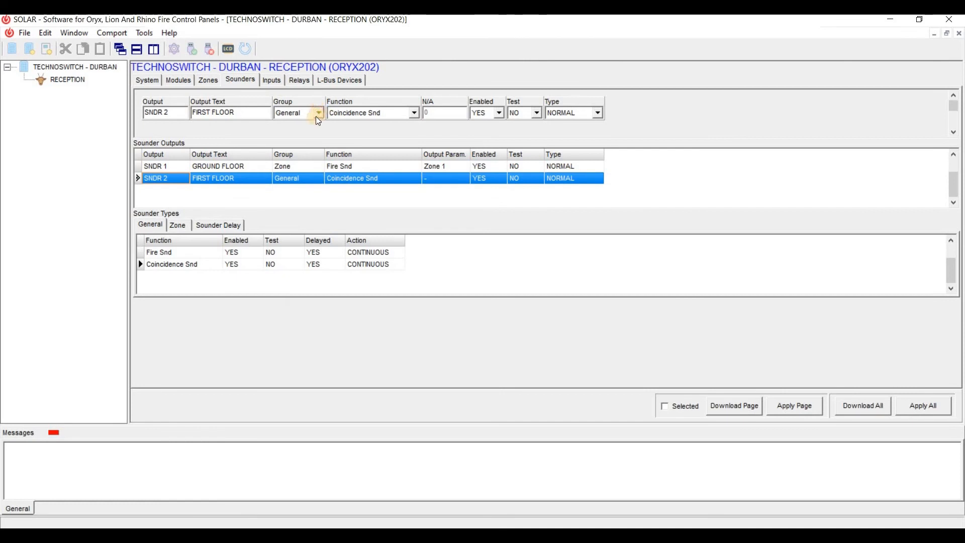
pyautogui.click(319, 113)
pyautogui.click(304, 142)
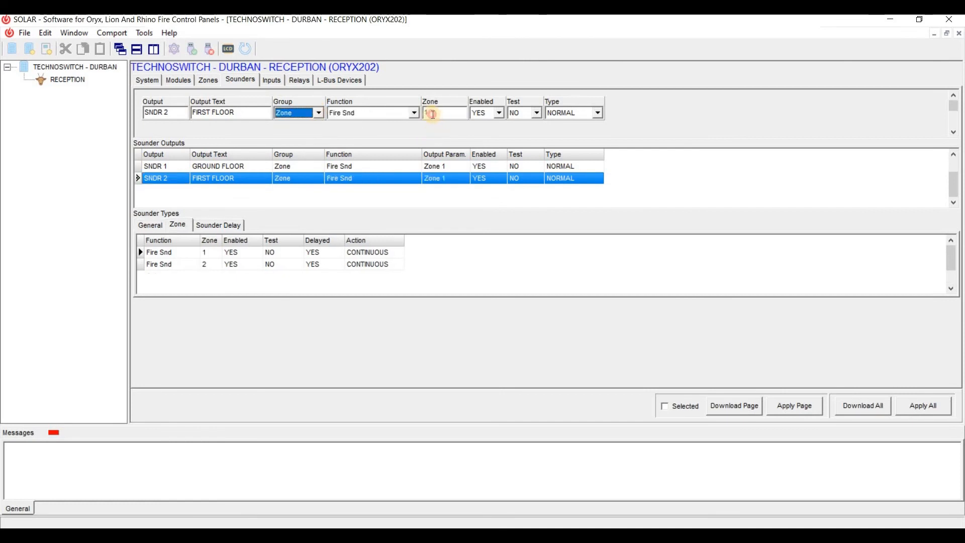
pyautogui.click(433, 114)
pyautogui.doubleClick(432, 114)
pyautogui.write('2')
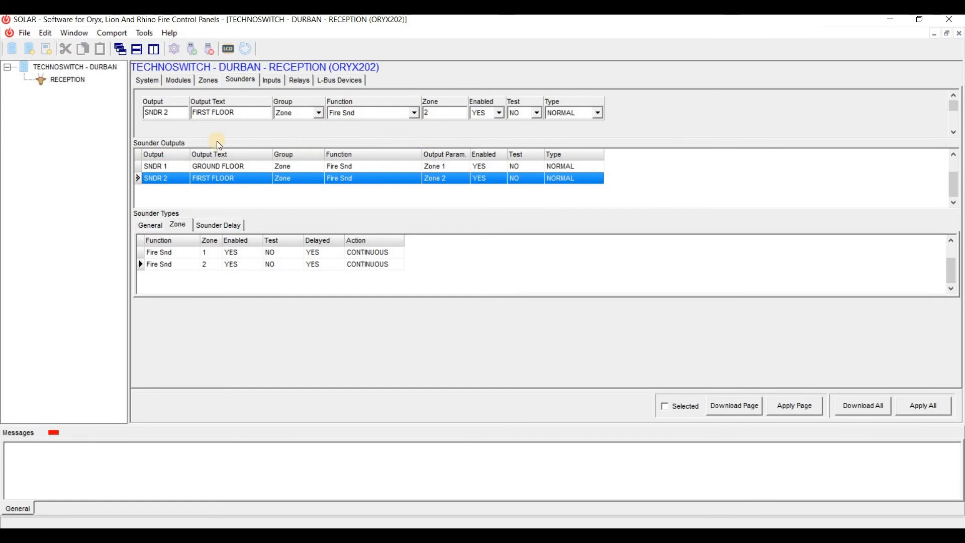
# Check the zone assignments of both sounder outputs and the Fire Snd action of each zone.
pyautogui.click(165, 166)
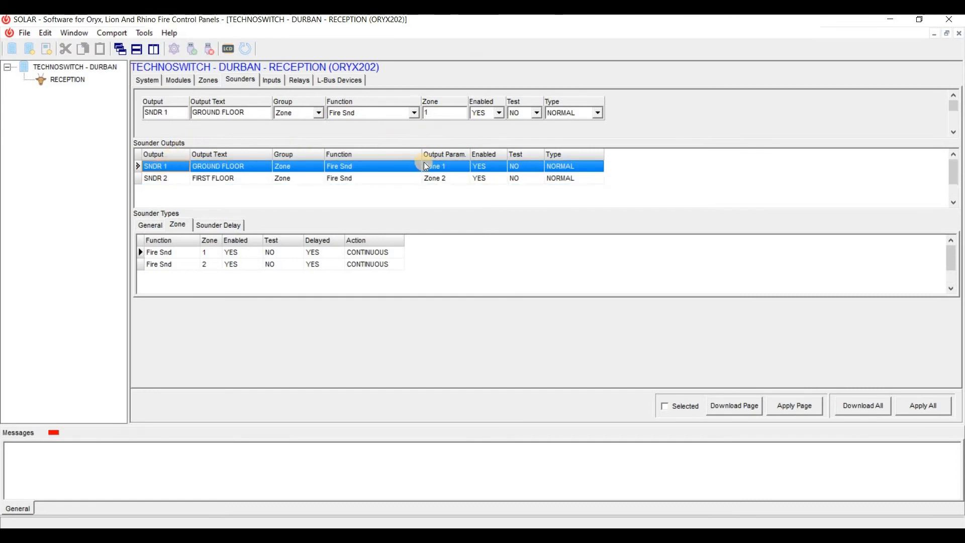
pyautogui.click(439, 108)
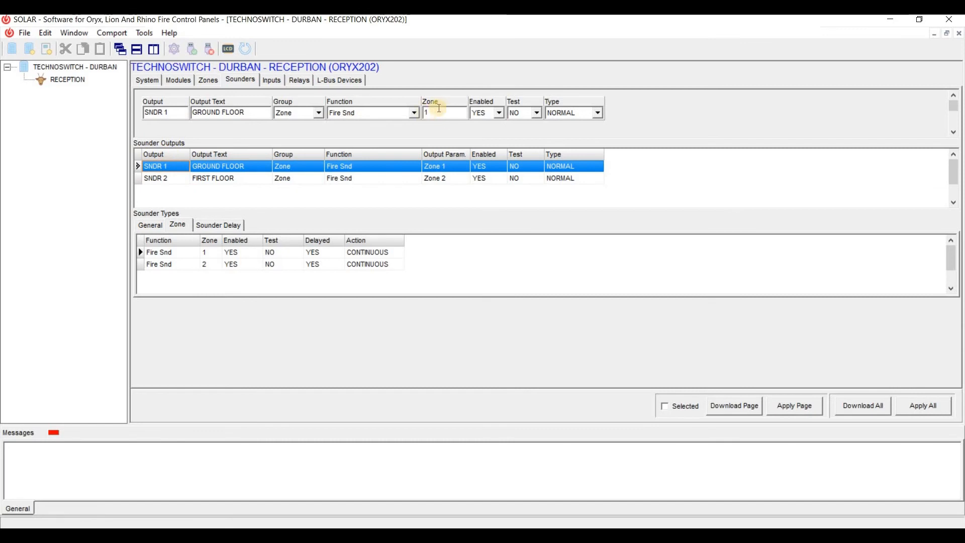
pyautogui.click(176, 178)
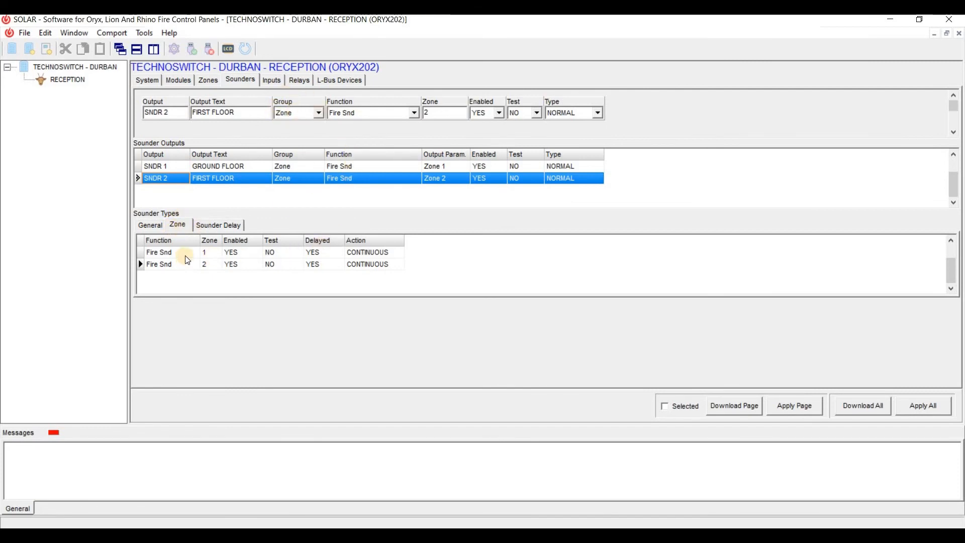
pyautogui.click(373, 256)
pyautogui.click(372, 265)
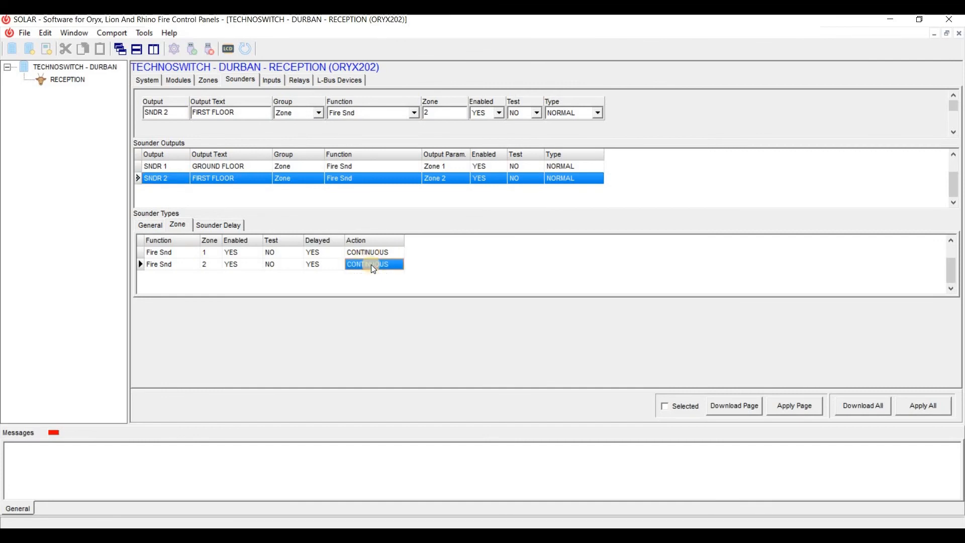